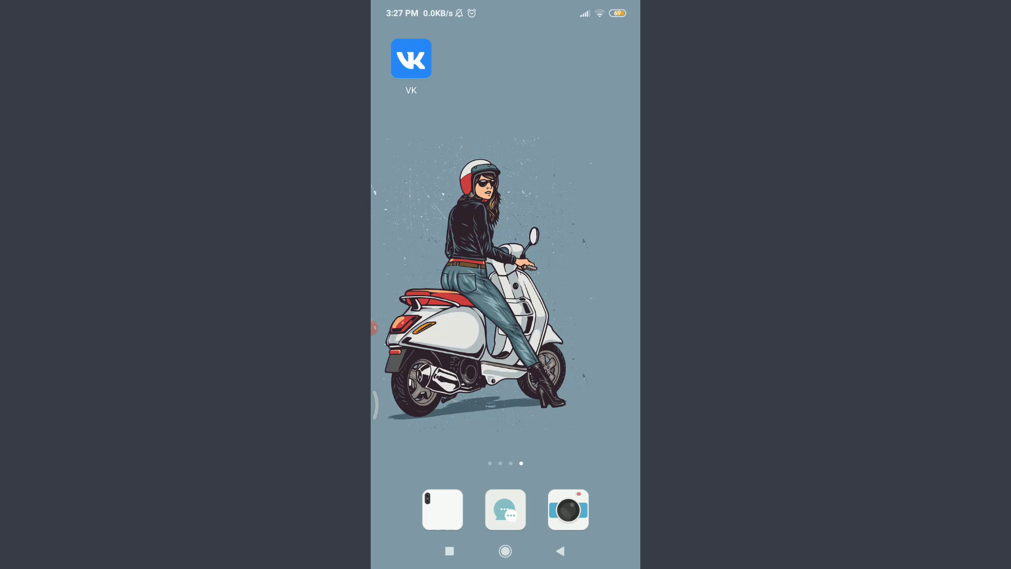
Launch Google Play Store from the Apps and browsers folder on the home screen
left_click_drag(411, 238, 601, 237)
left_click(411, 311)
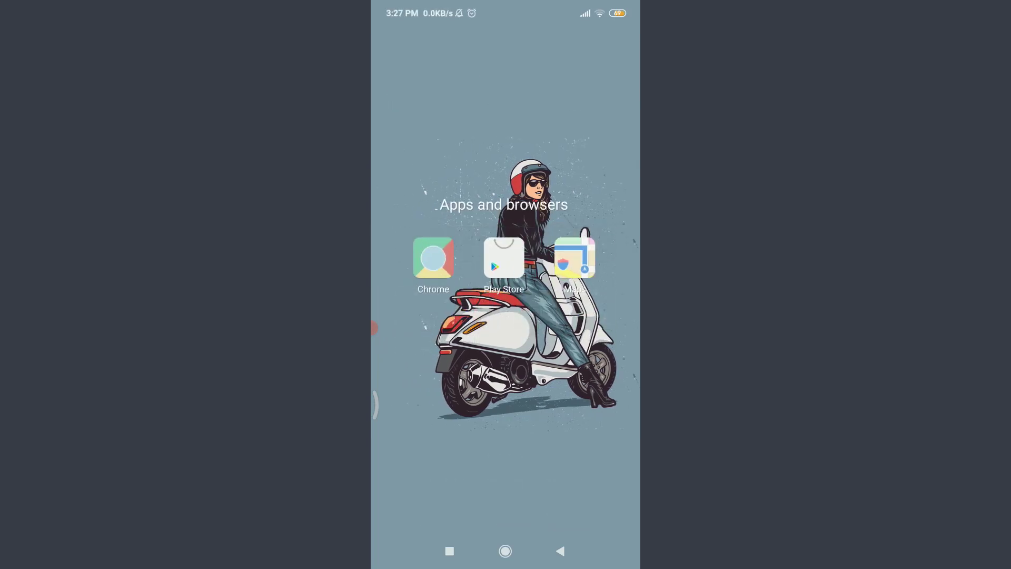
left_click(504, 258)
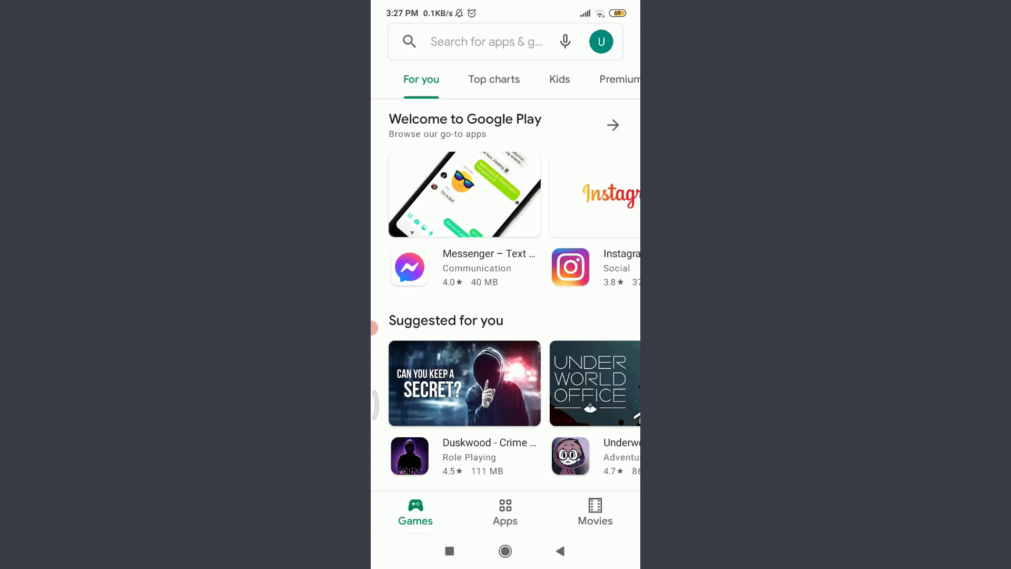
Search Play Store for "vk app" to see VK listed as already installed
left_click(486, 41)
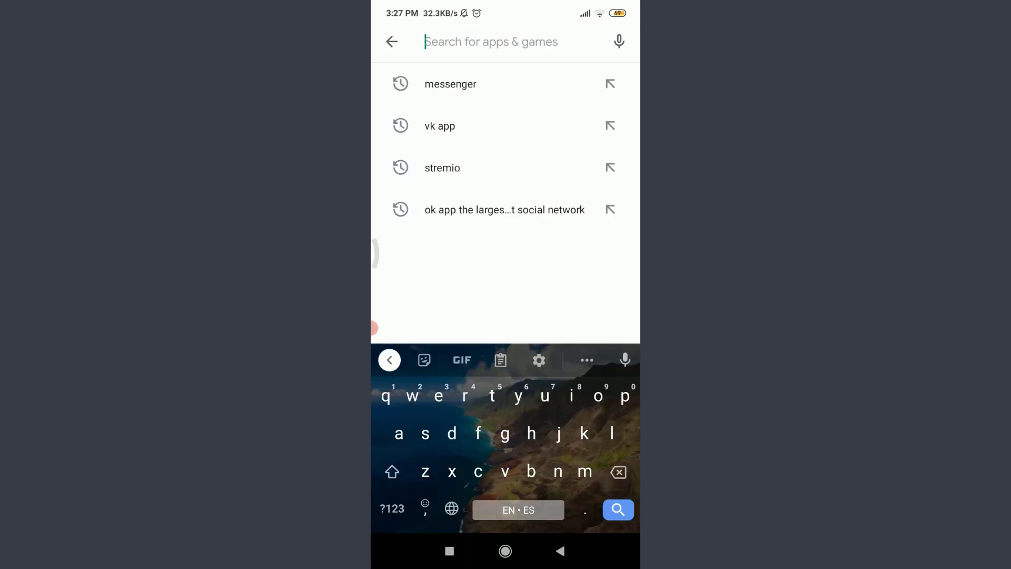
type("vk app")
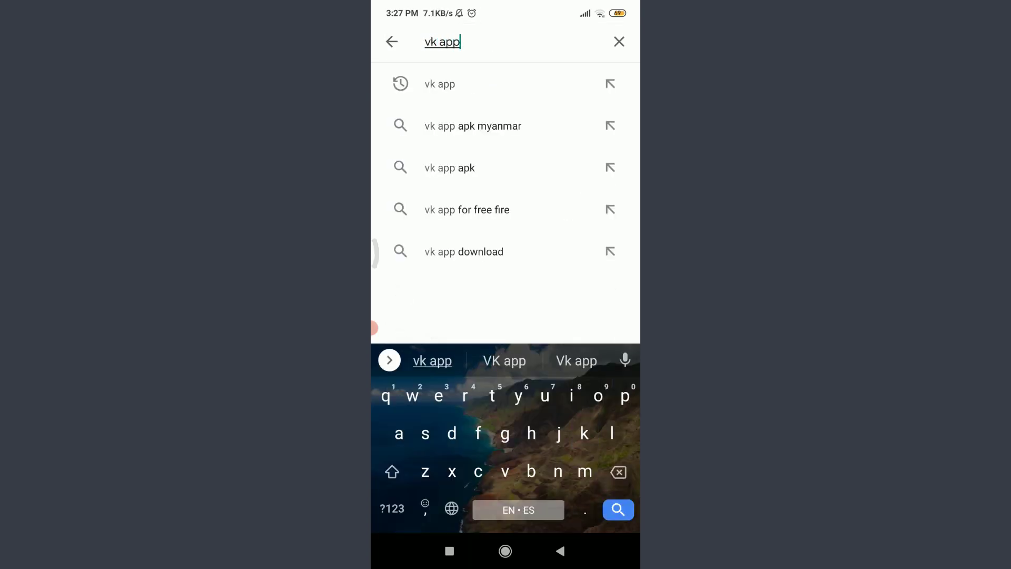
key("Return")
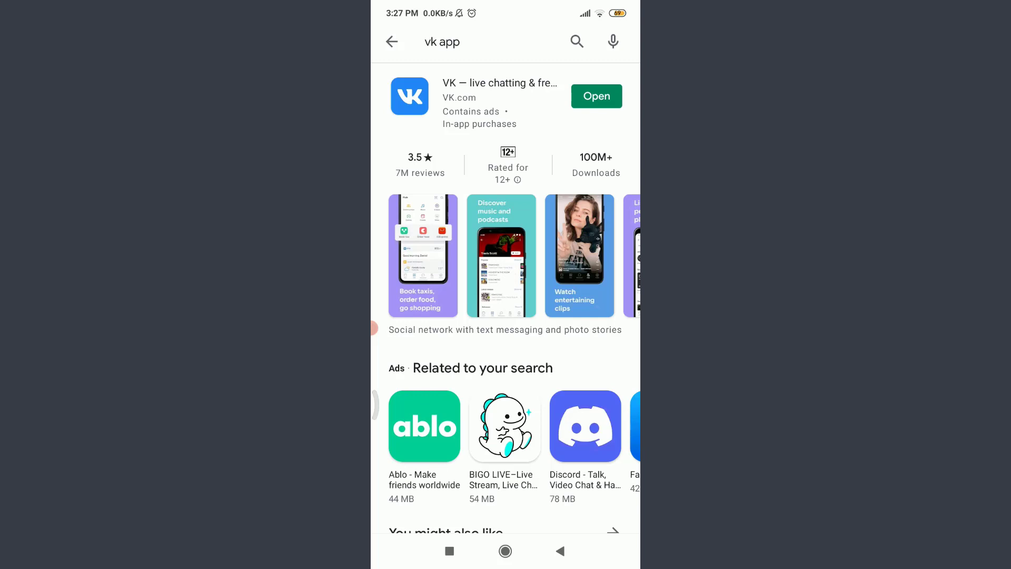
Leave Play Store and reach the Manage apps list in Settings
left_click(505, 551)
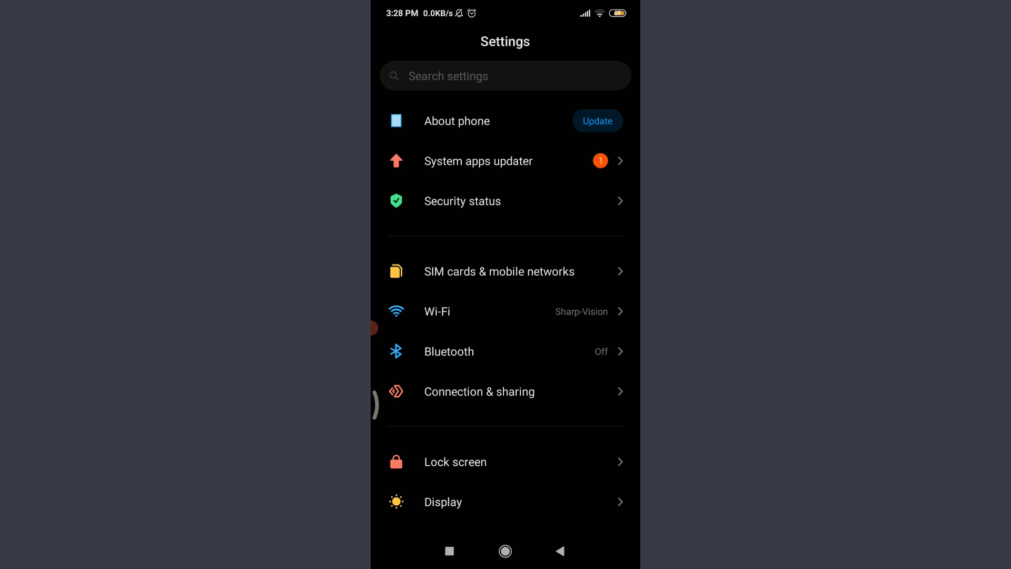
scroll(506, 301, "down", 5)
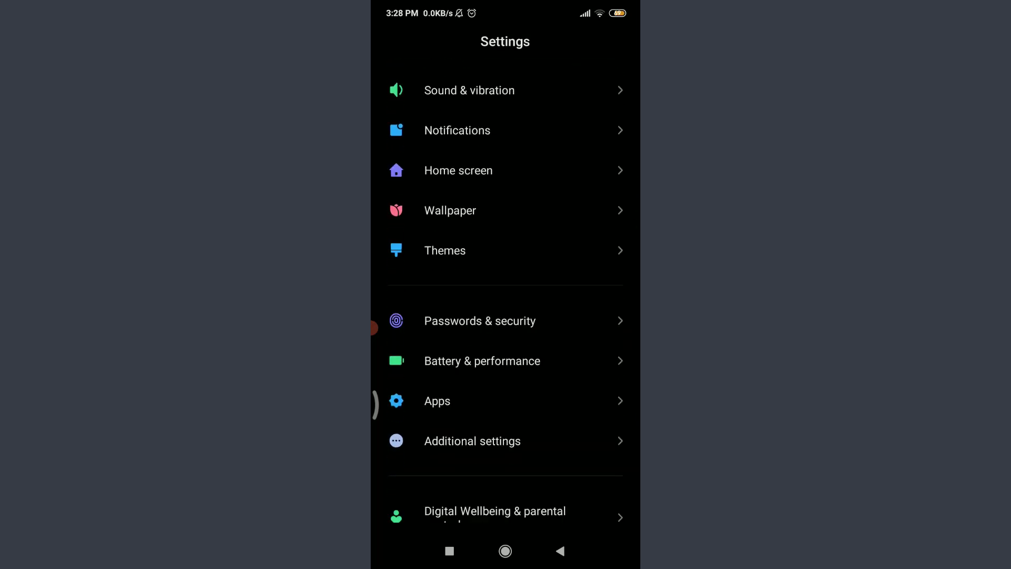
left_click(437, 401)
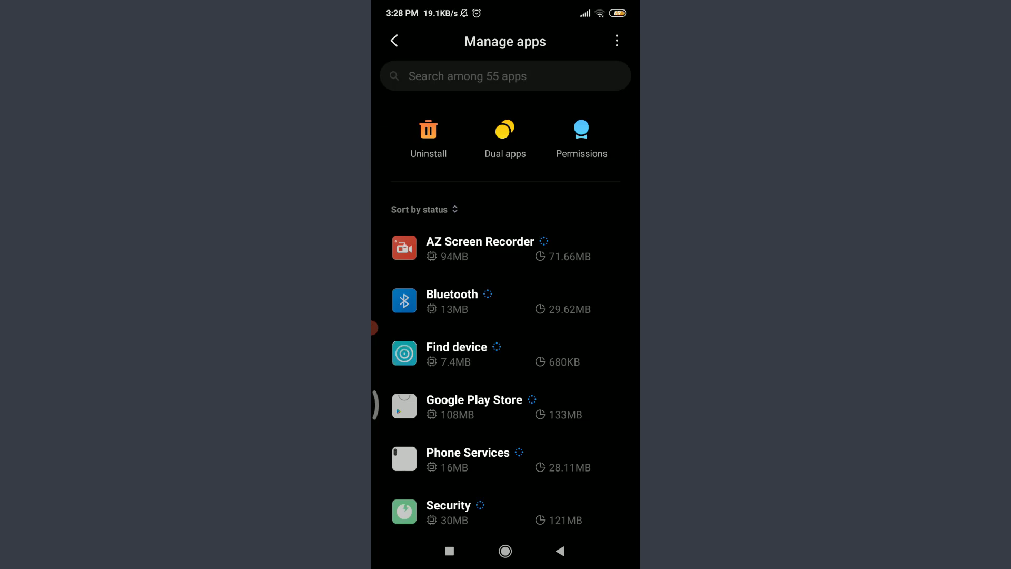
Find VK in the installed apps list and view its App info
left_click(505, 75)
type("vk")
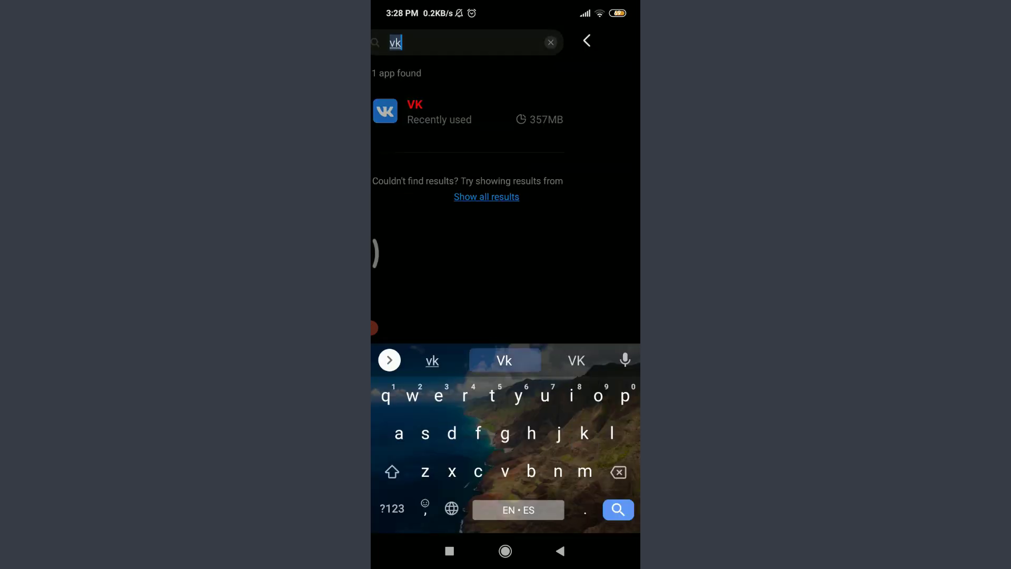
left_click(442, 111)
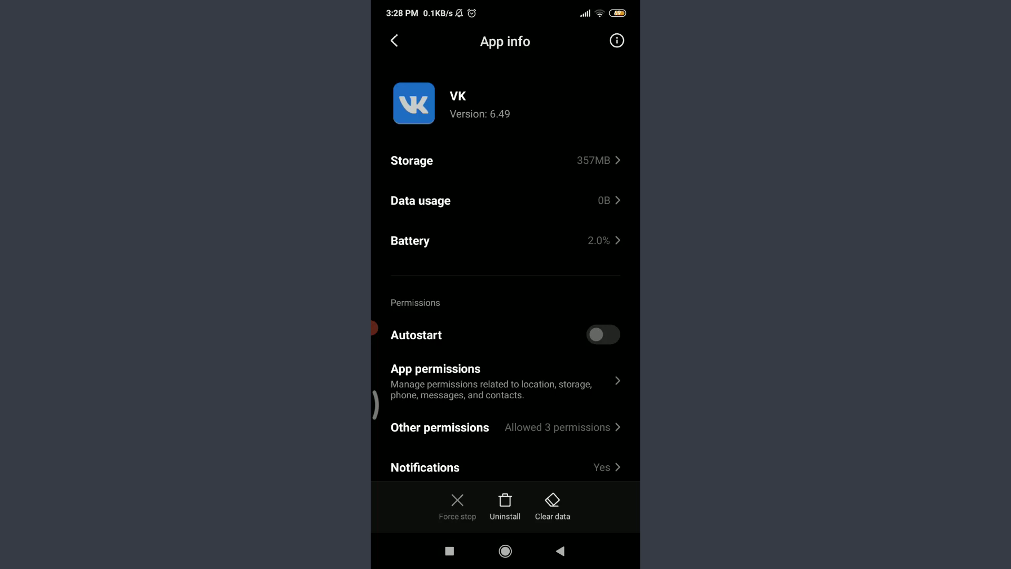
Clear only VK's cache, dropping its storage from 357MB to 312MB
left_click(553, 506)
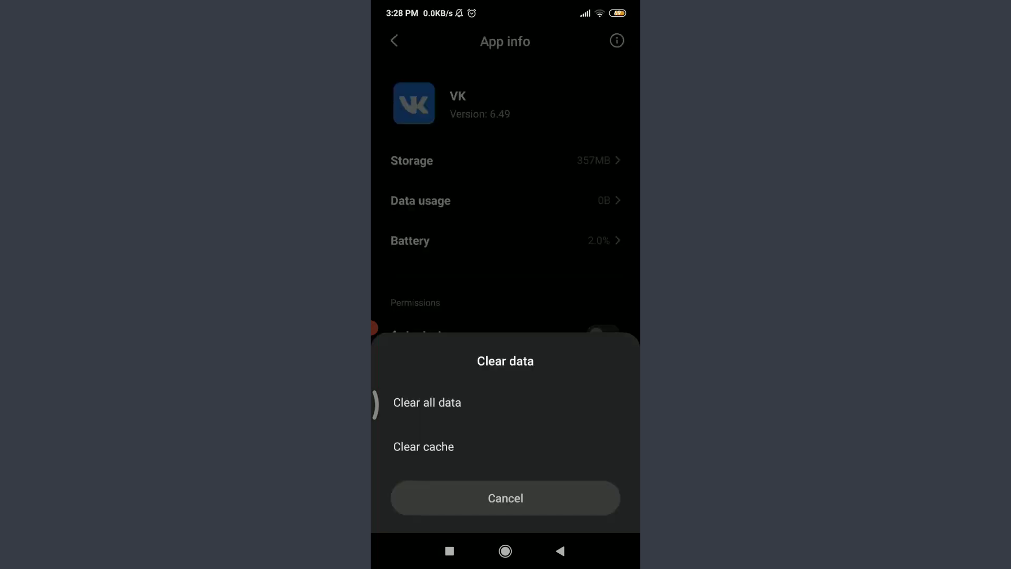
left_click(424, 446)
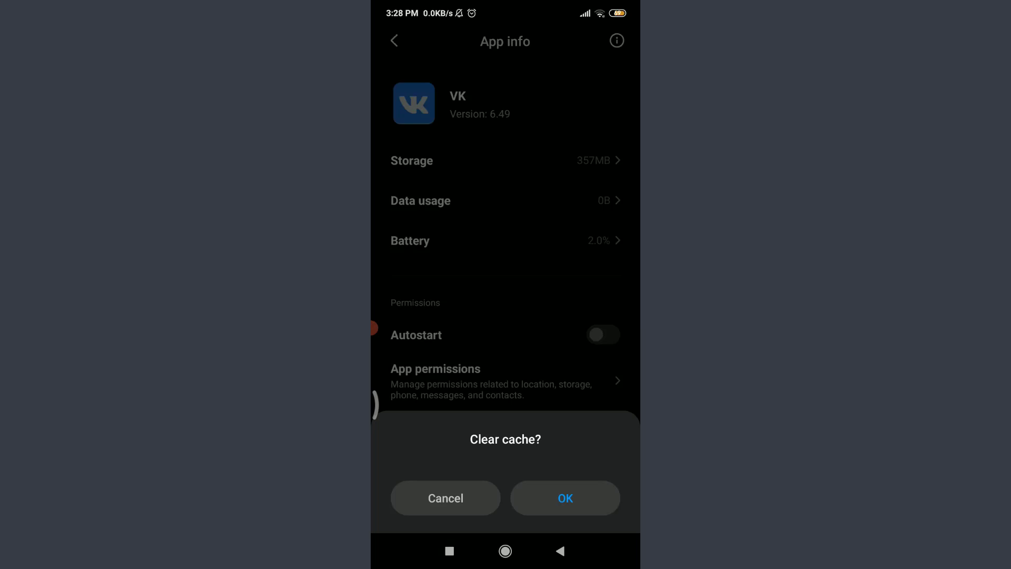
left_click(565, 498)
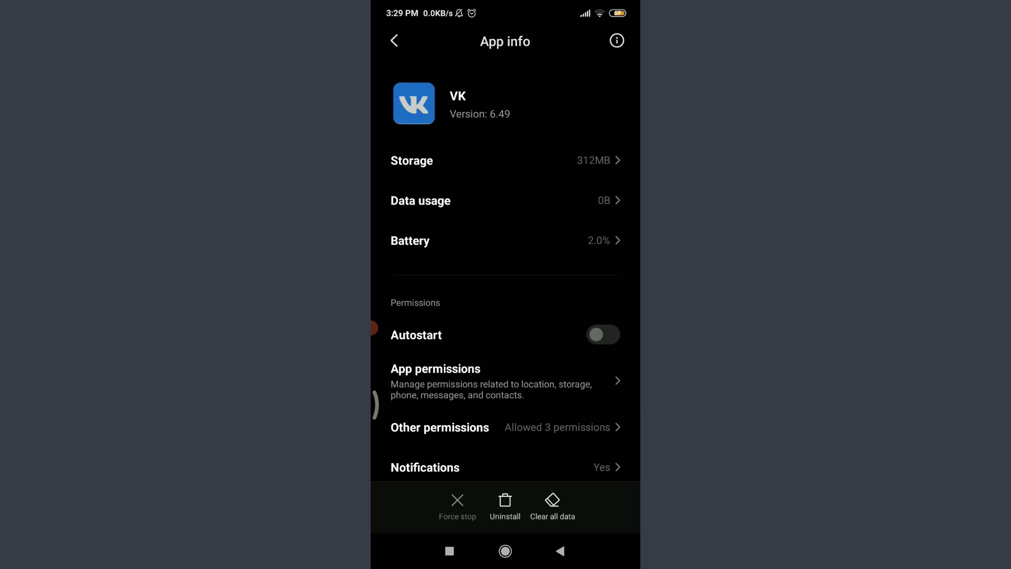
left_click(505, 551)
left_click_drag(585, 277, 427, 276)
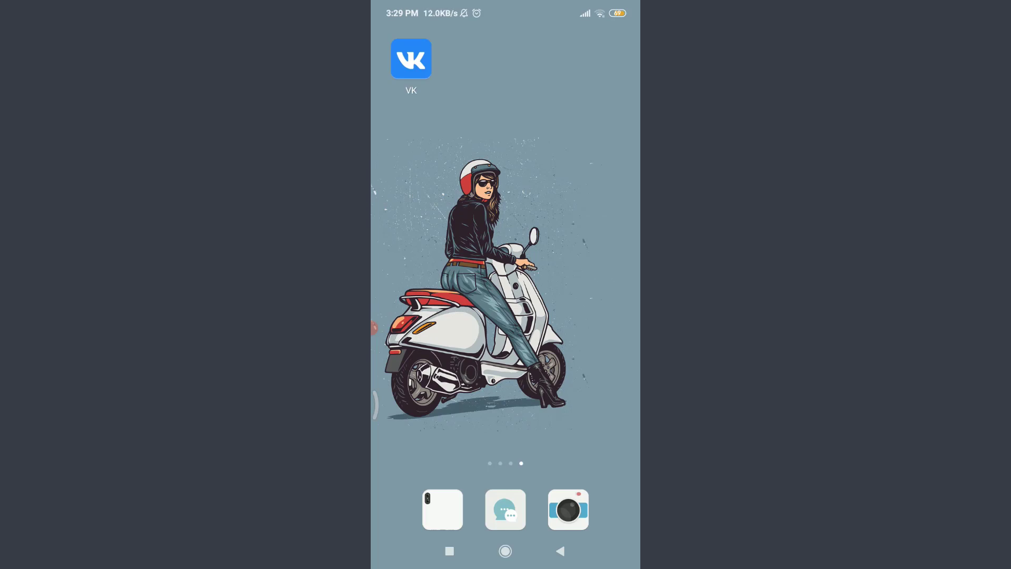
left_click(411, 58)
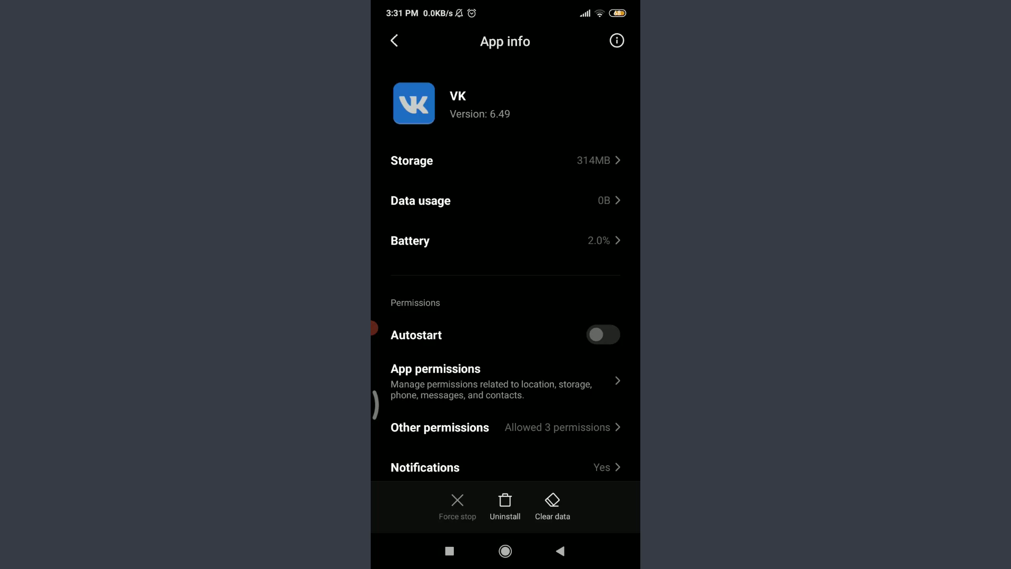
Bring up VK's uninstall prompt from the home screen and cancel it
key("Home")
scroll(505, 285, "right", 2)
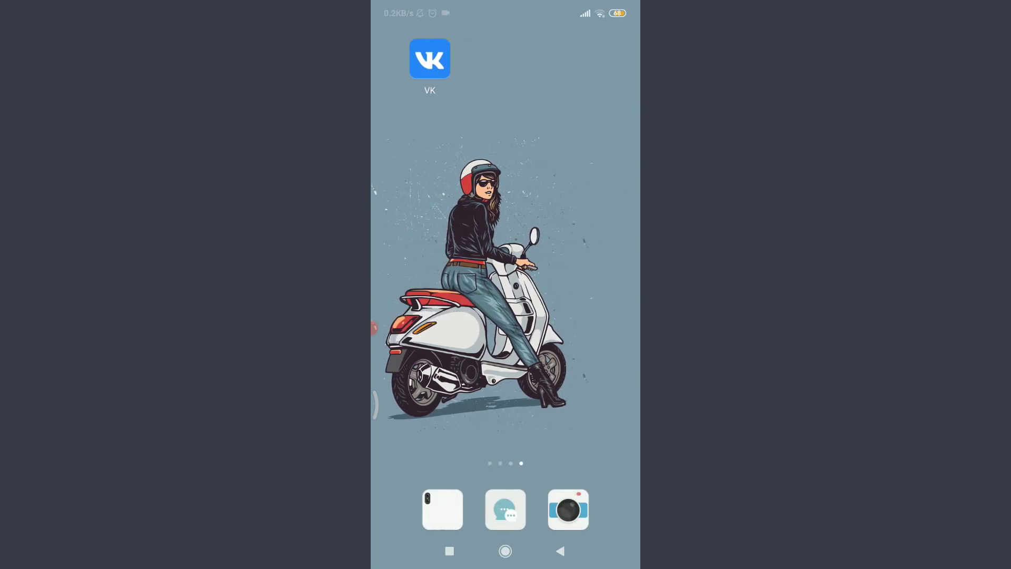
left_click_drag(431, 58, 510, 50)
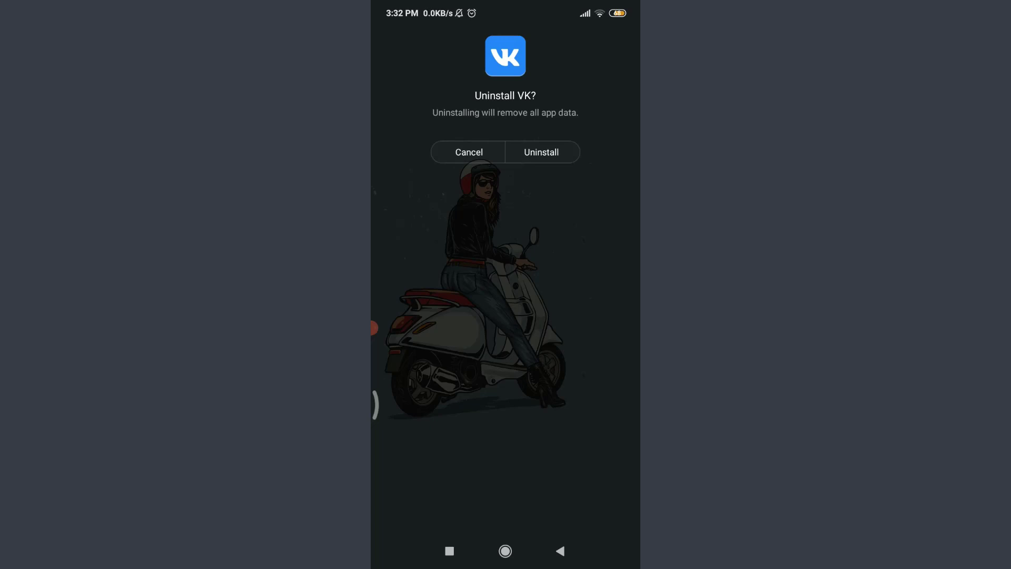
left_click(542, 152)
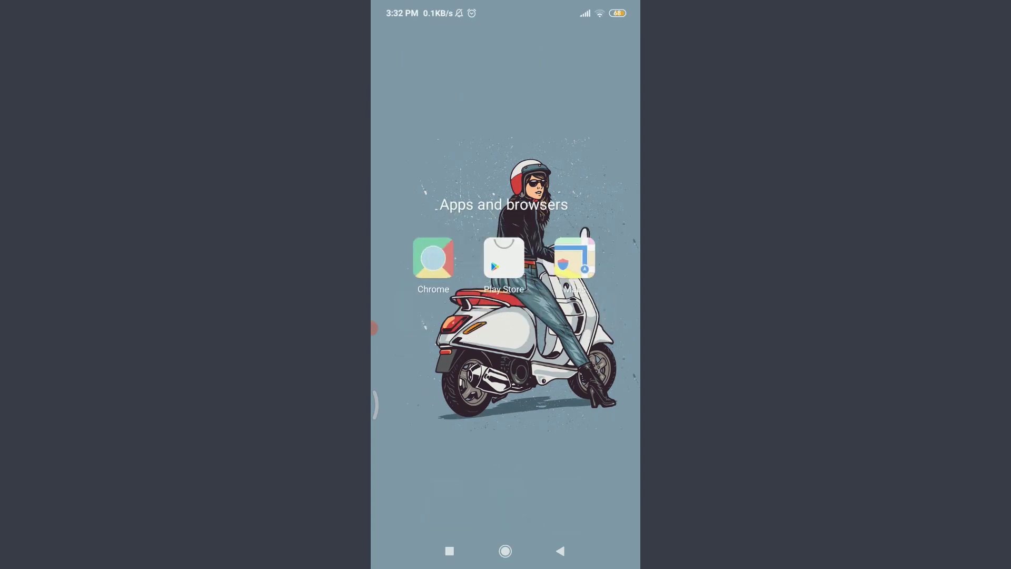
Check in Play Store that VK is still installed, then return toward the VK home page
left_click(505, 251)
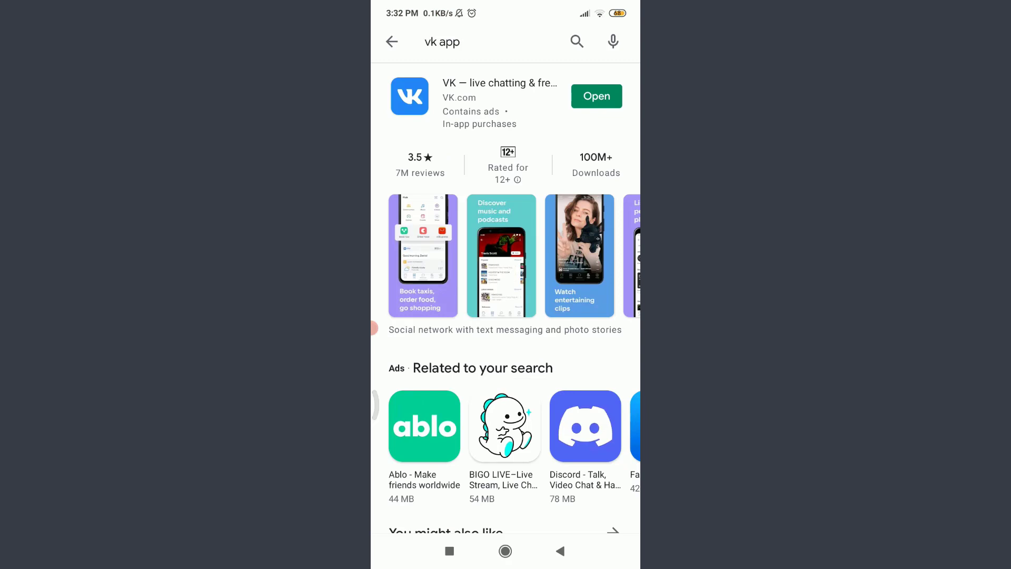
left_click(505, 551)
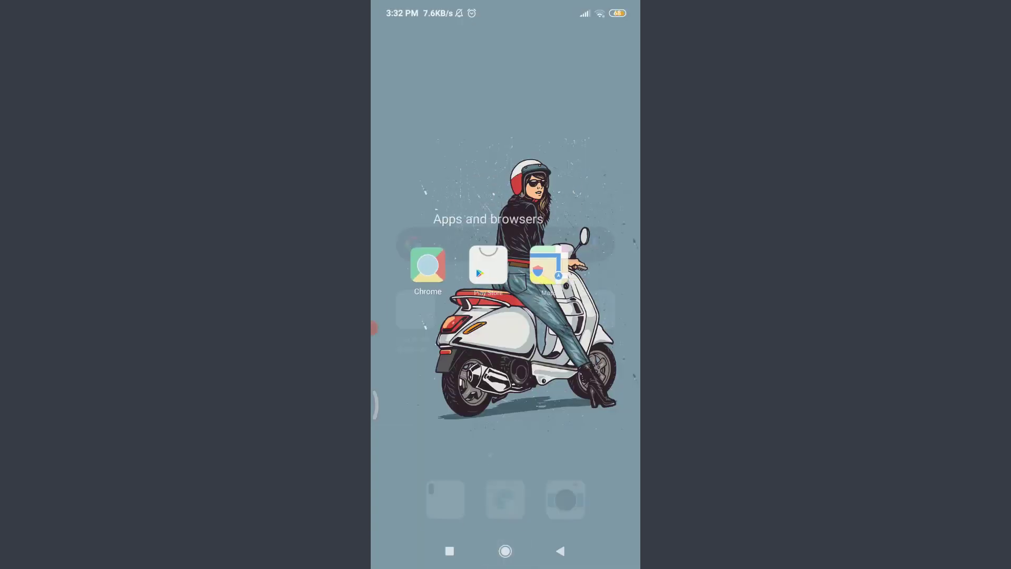
left_click_drag(584, 355, 426, 356)
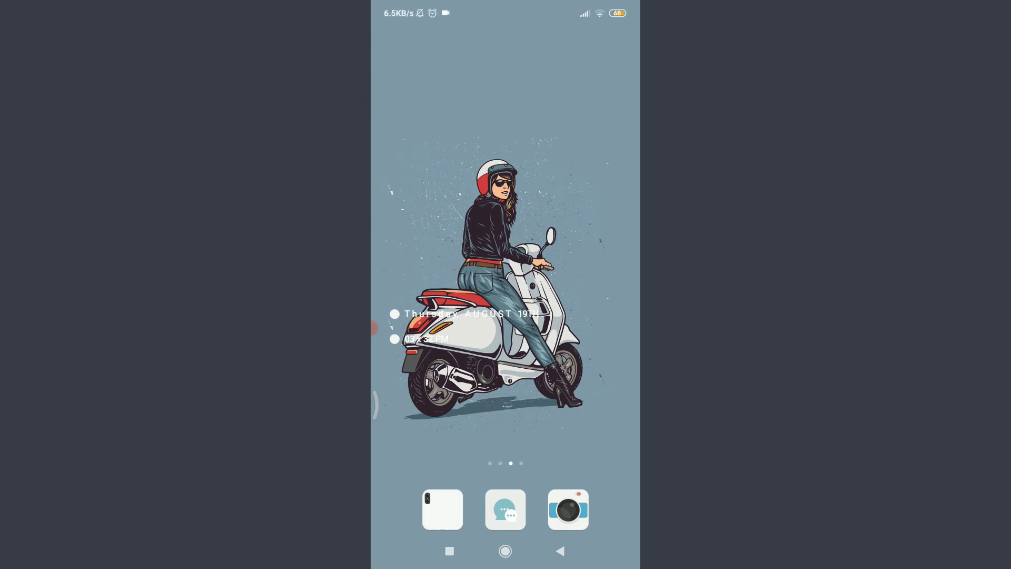
Swipe to the last home page holding the VK icon
left_click_drag(585, 356, 427, 356)
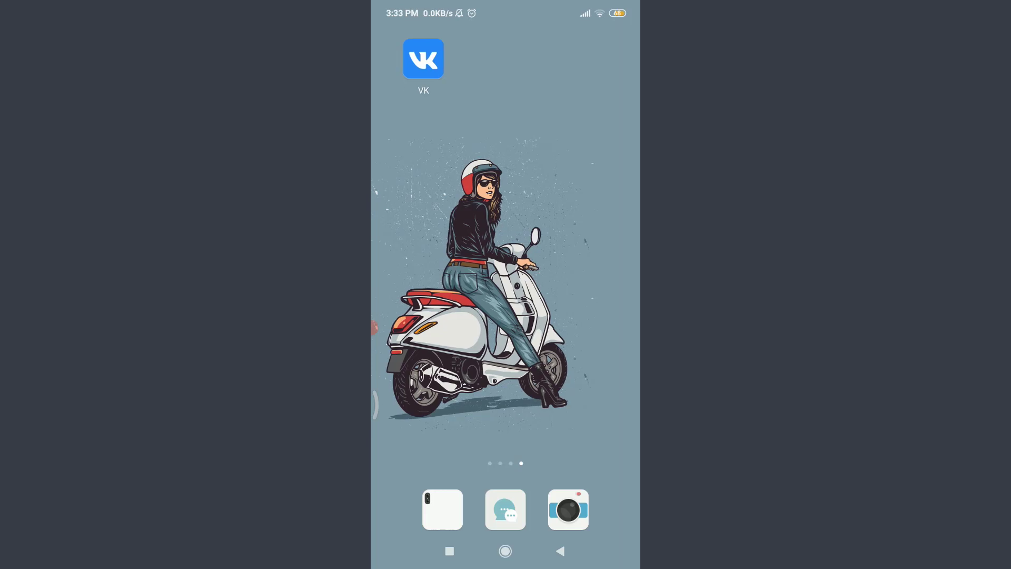
Return to the first home page and view the Google apps folder contents
left_click_drag(427, 316, 601, 316)
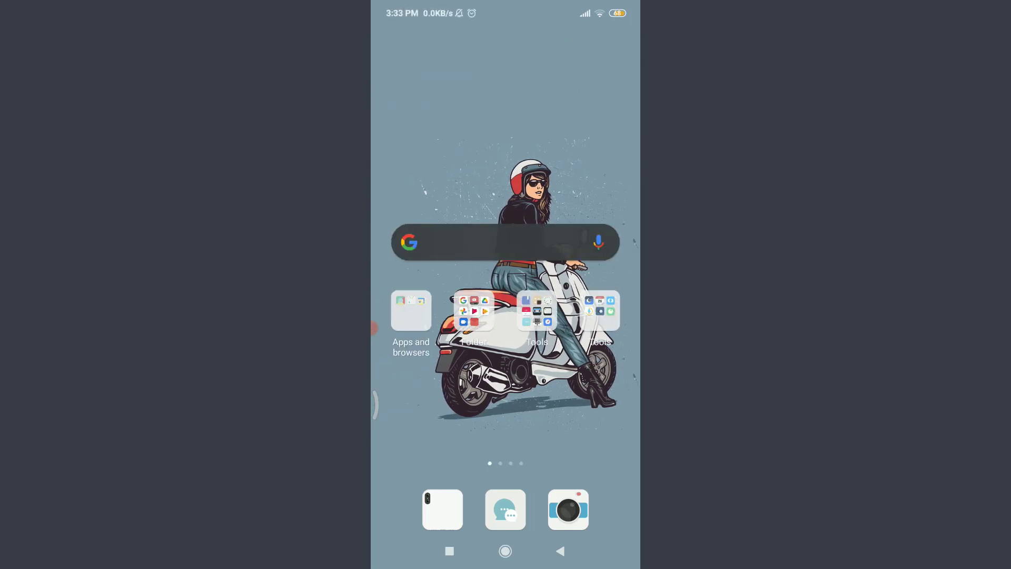
left_click(474, 312)
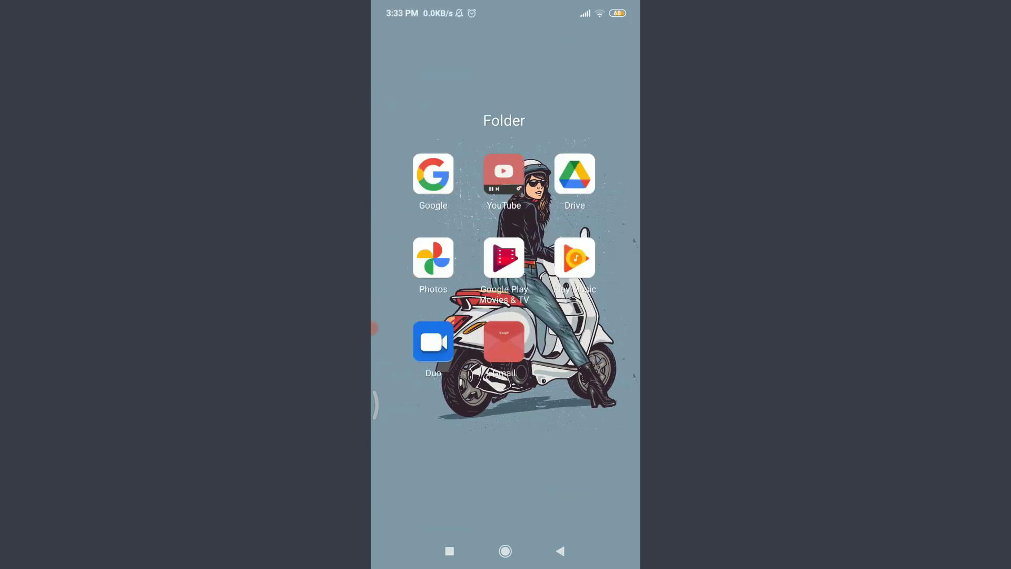